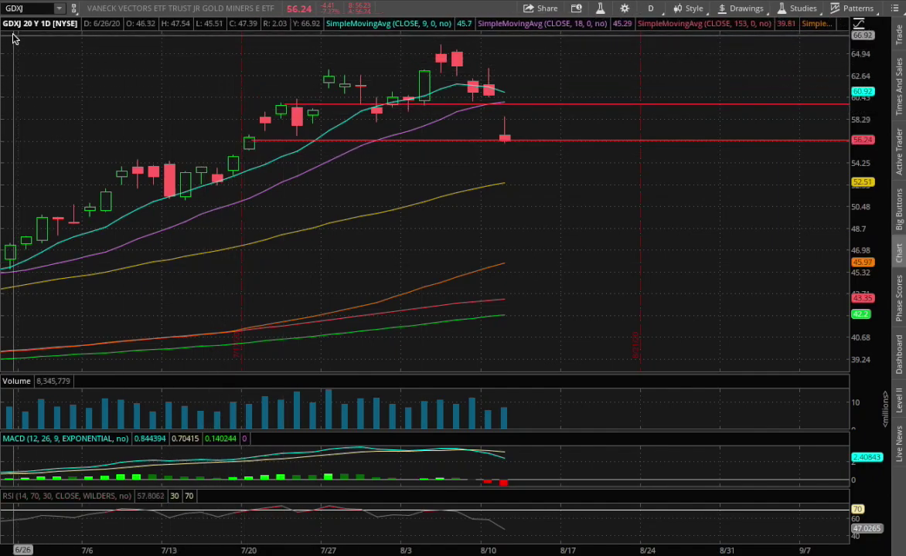
Look over the gold miners trade plan spreadsheet and the GDXJ probability page, and return to the GDXJ price chart
key("alt+Tab")
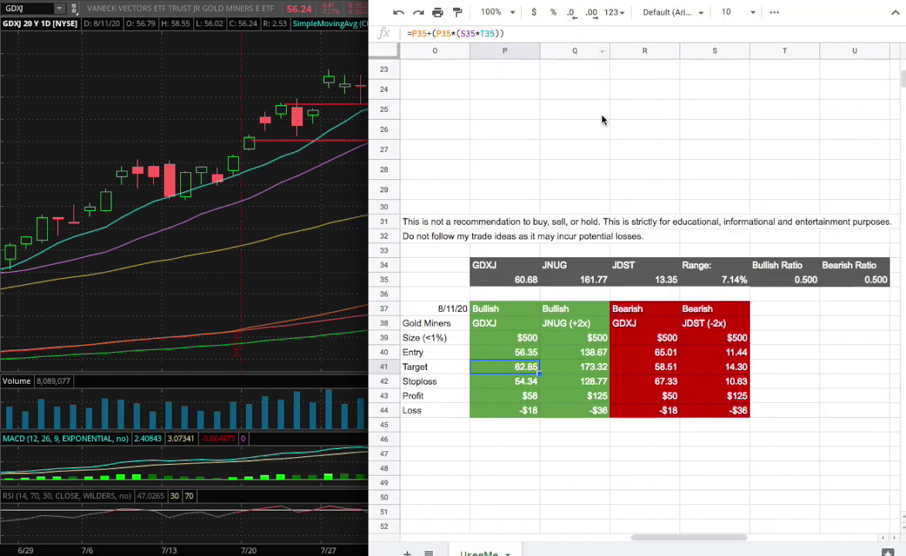
key("alt+Tab")
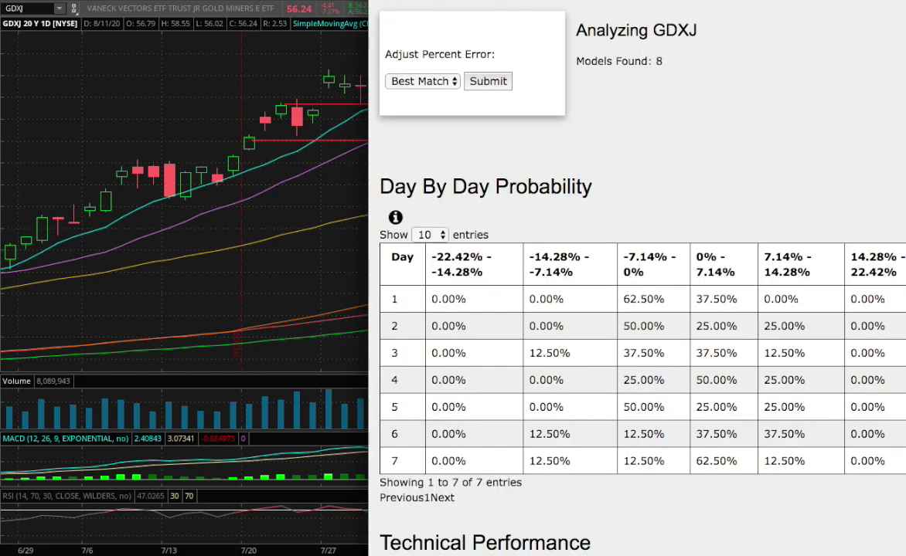
key("alt+Tab")
left_click(222, 81)
right_click(253, 87)
left_click(461, 34)
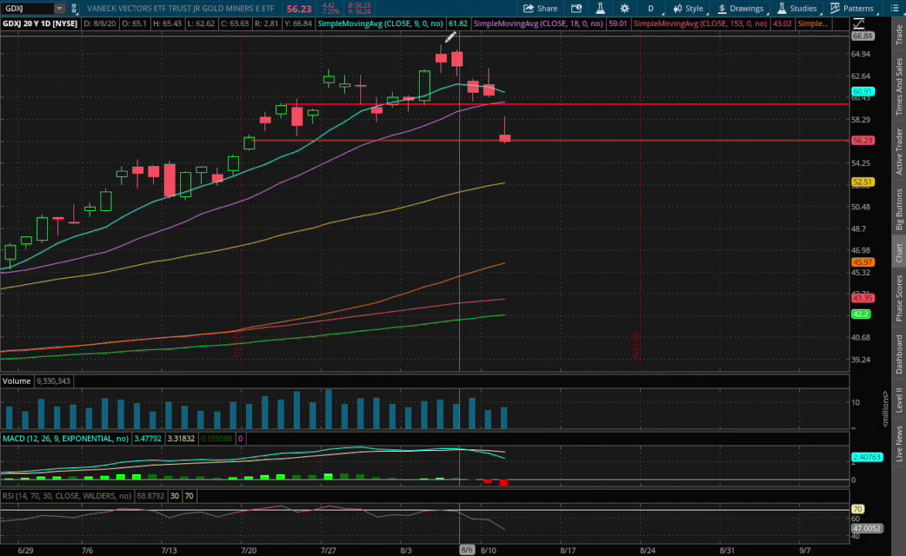
View the GDXJ chart on the 180-day 1-hour time frame, with the latest candles and RSI in view
left_click(650, 9)
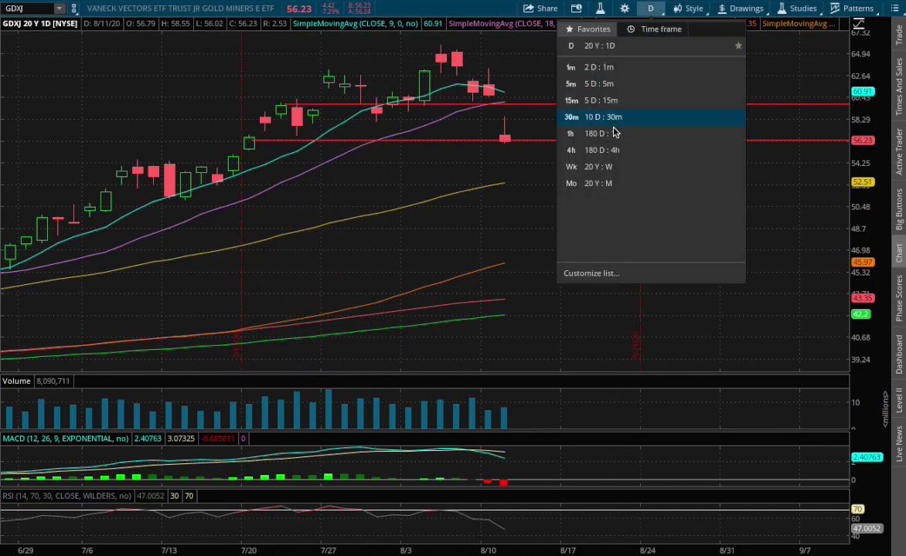
left_click(553, 126)
left_click_drag(174, 198, 385, 223)
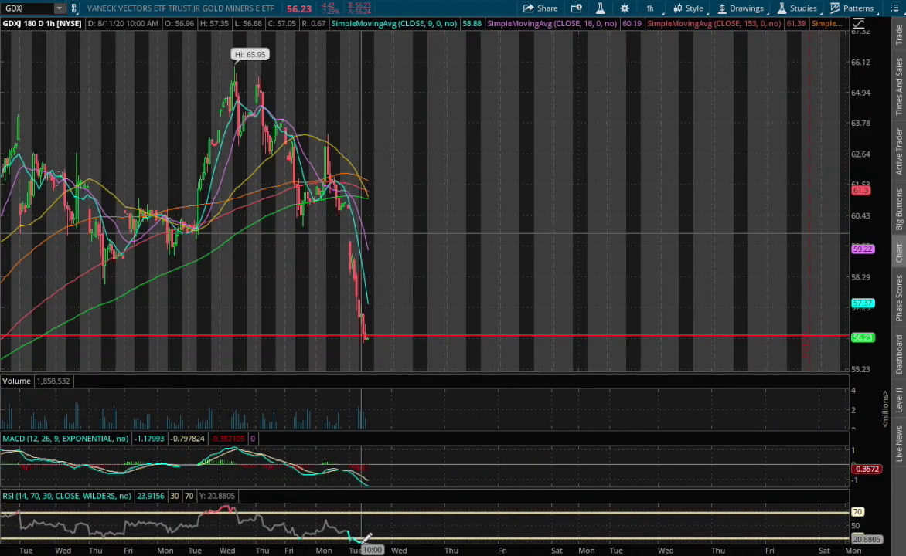
View the GDXJ chart on the 180-day 4-hour time frame, enlarged around the most recent candles
left_click(641, 10)
left_click(592, 135)
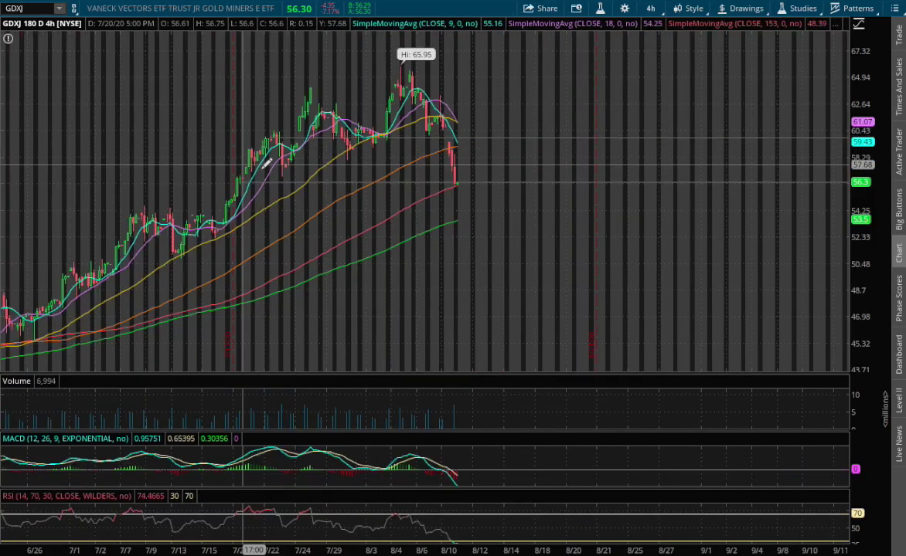
mouse_move(203, 194)
left_mouse_down()
mouse_move(572, 203)
mouse_move(582, 219)
left_mouse_up()
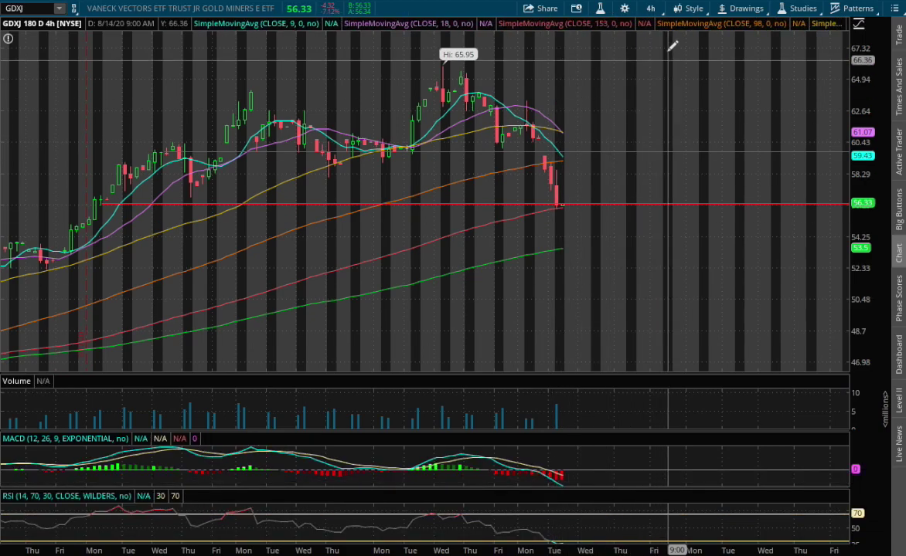
Set the GDXJ chart back to the 20-year daily time frame
left_click(650, 8)
left_click(600, 150)
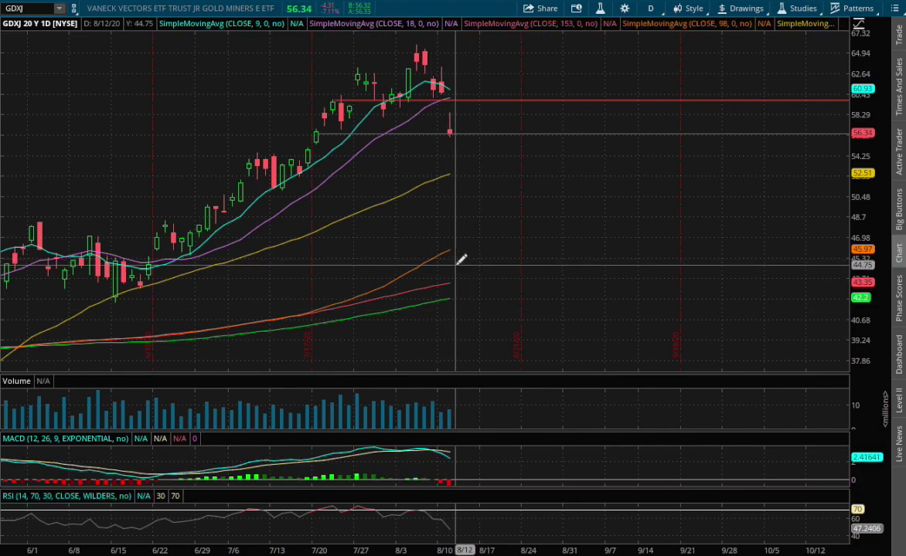
scroll(495, 116, "down", 8)
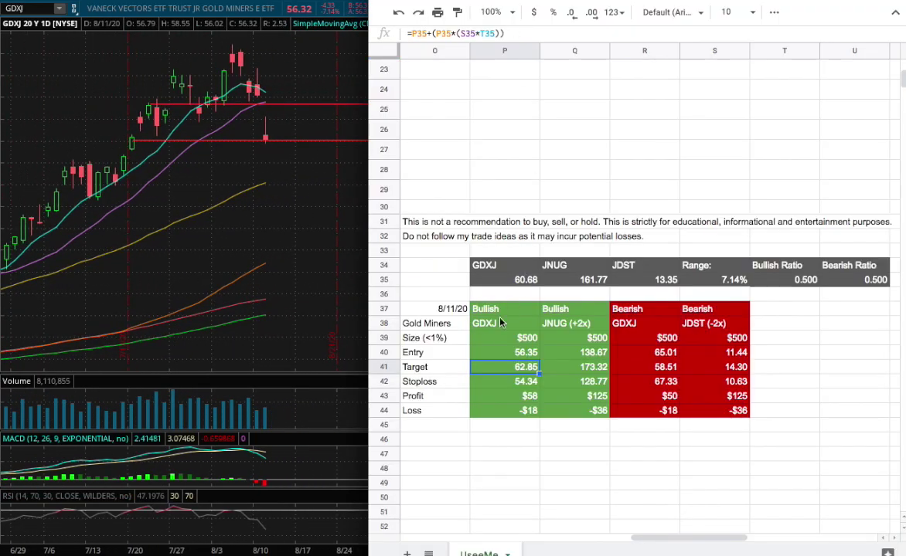
Deselect the trade plan by selecting empty cell O47, and widen the browser window over the chart to show the full probability table
left_click(443, 456)
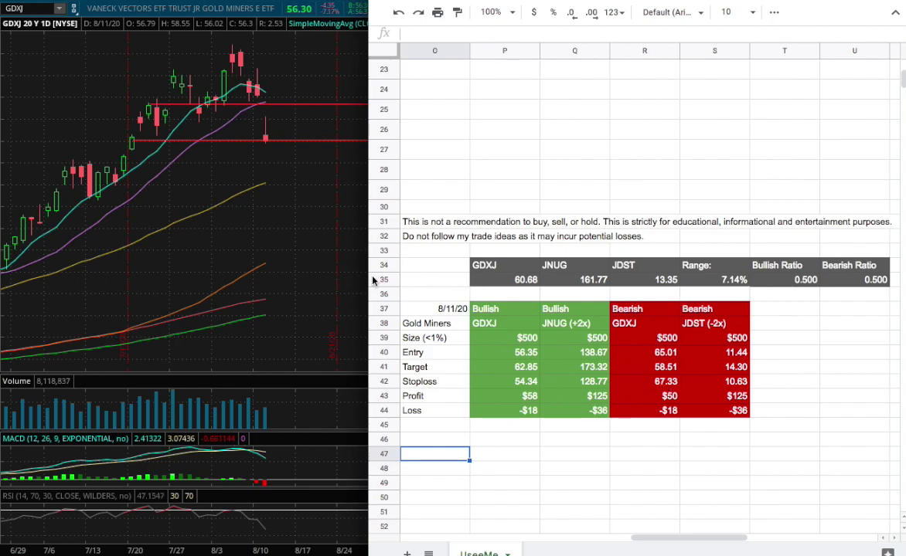
left_click_drag(368, 275, 0, 264)
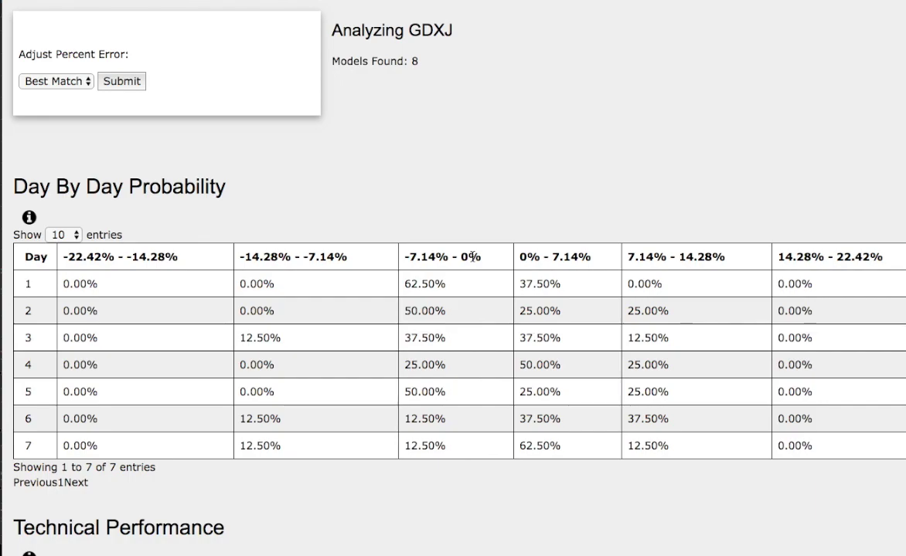
scroll(433, 218, "down", 1)
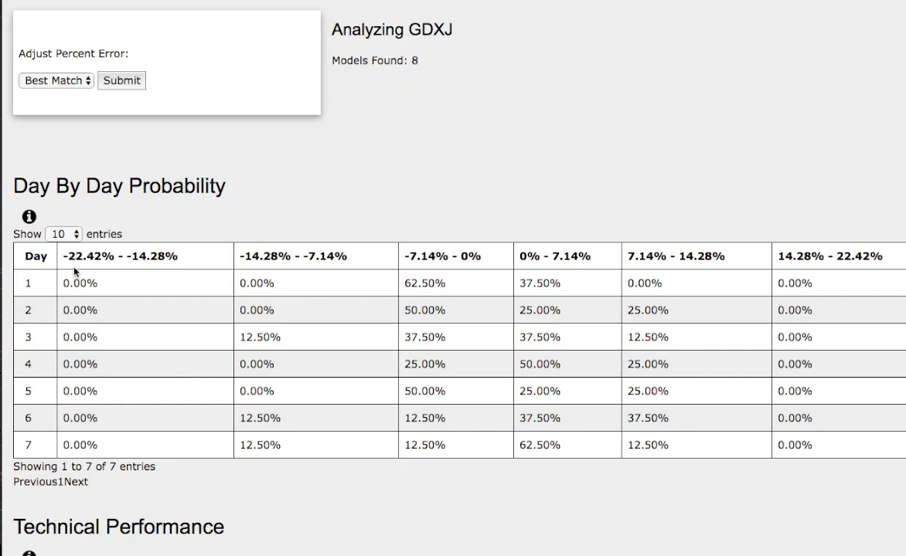
Hide and show again the 2015-12-09,2016-03-08 sequence in the chart comparing past sequences with the current trend
scroll(71, 272, "down", 15)
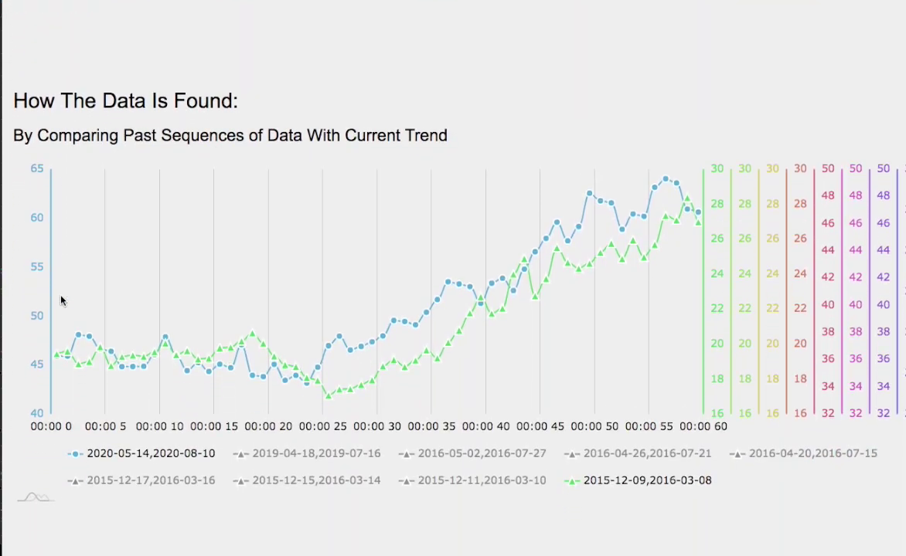
scroll(61, 300, "down", 1)
left_click(578, 420)
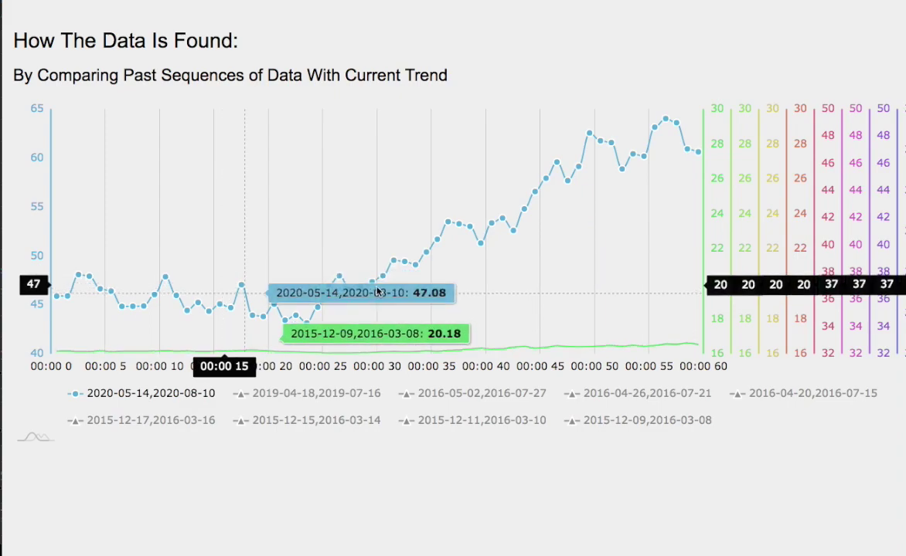
left_click(573, 421)
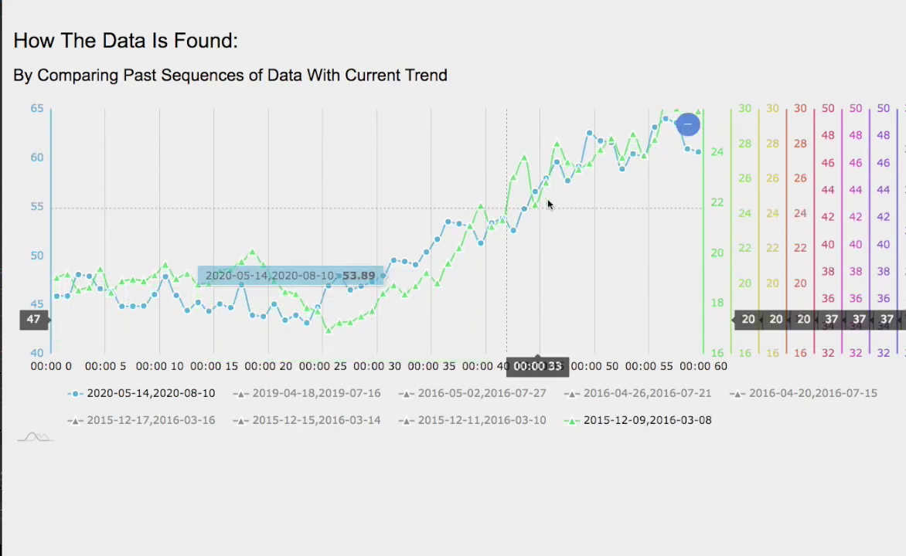
Compare the current GDXJ daily chart's Bollinger Bands and trend channels with those of the early 2016 chart
scroll(41, 495, "down", 8)
scroll(42, 475, "down", 8)
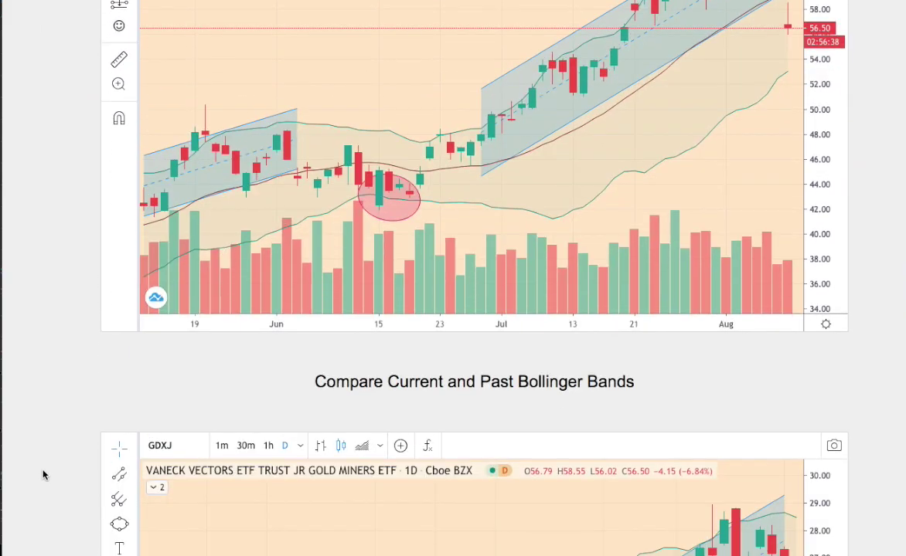
scroll(44, 474, "up", 1)
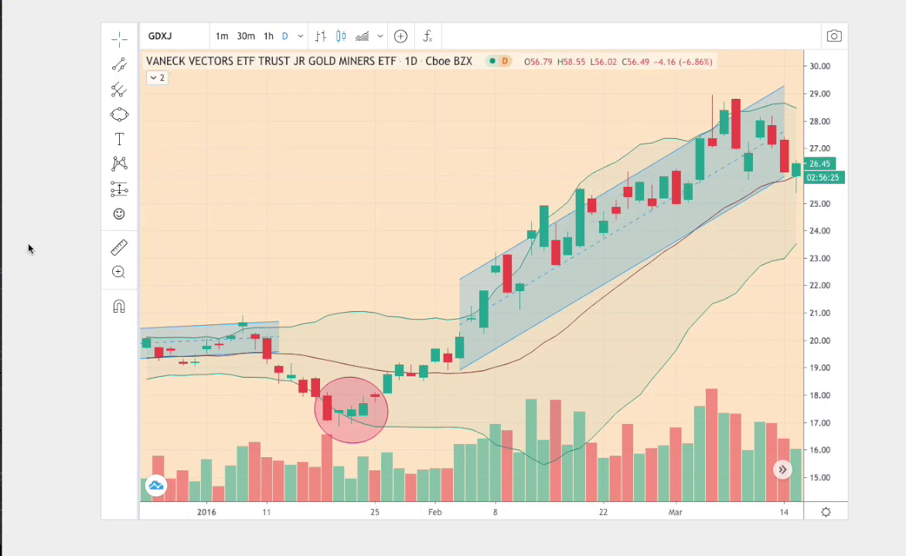
scroll(42, 246, "up", 8)
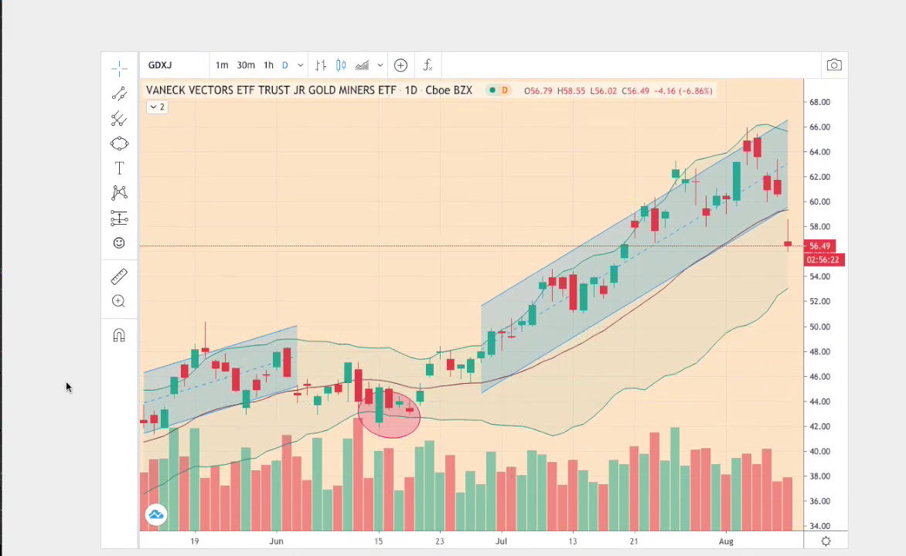
scroll(66, 386, "down", 3)
scroll(66, 386, "down", 5)
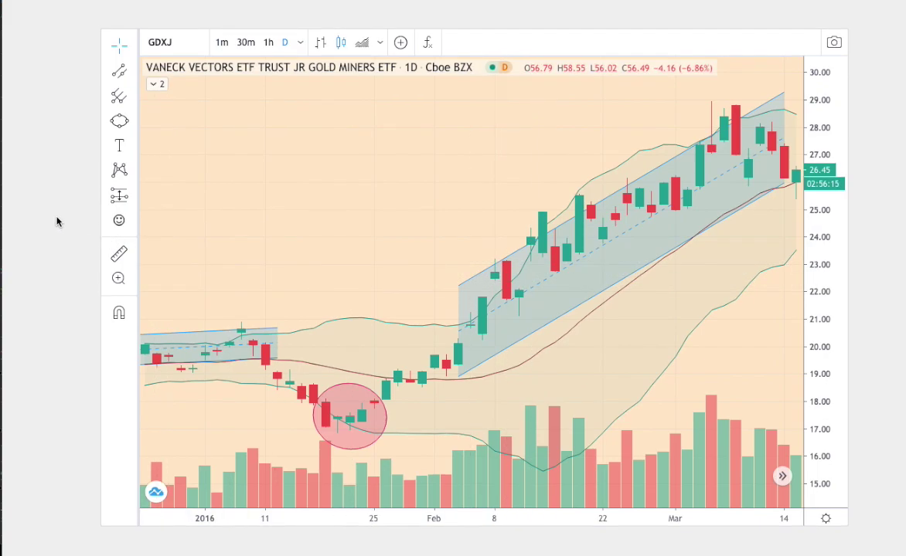
scroll(56, 223, "up", 6)
scroll(55, 222, "up", 1)
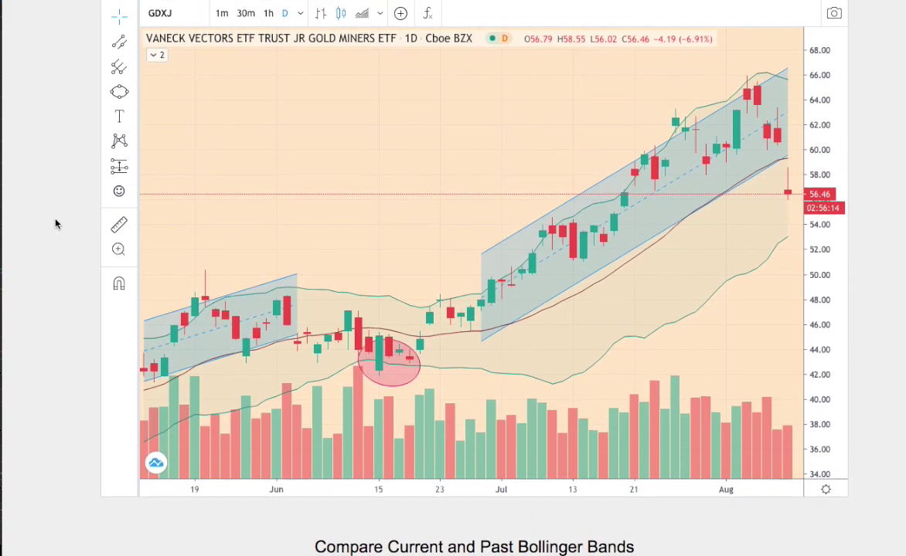
left_click(730, 203)
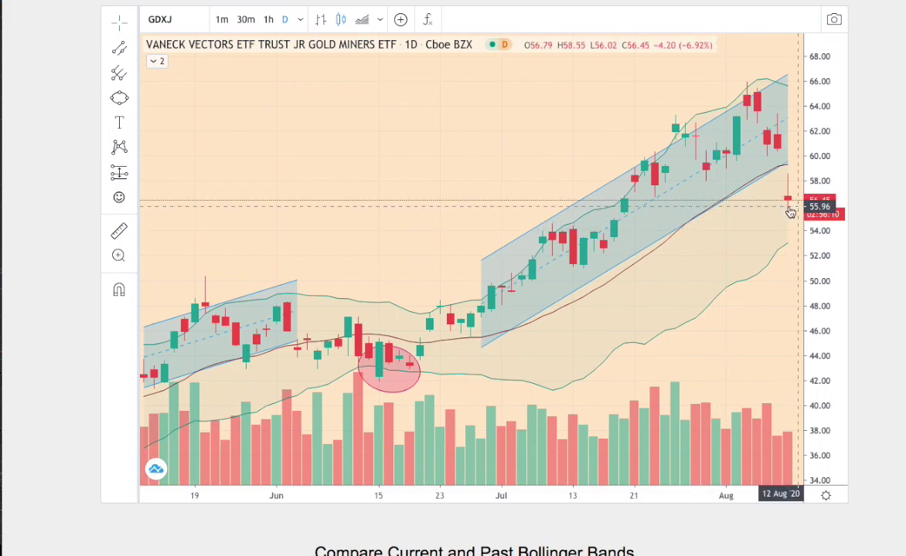
scroll(875, 251, "down", 1)
scroll(873, 253, "down", 5)
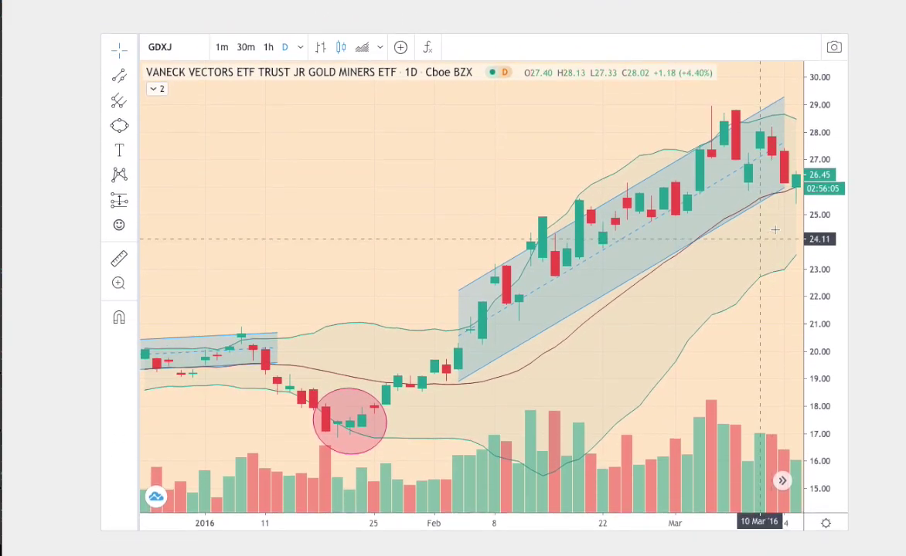
scroll(863, 225, "up", 5)
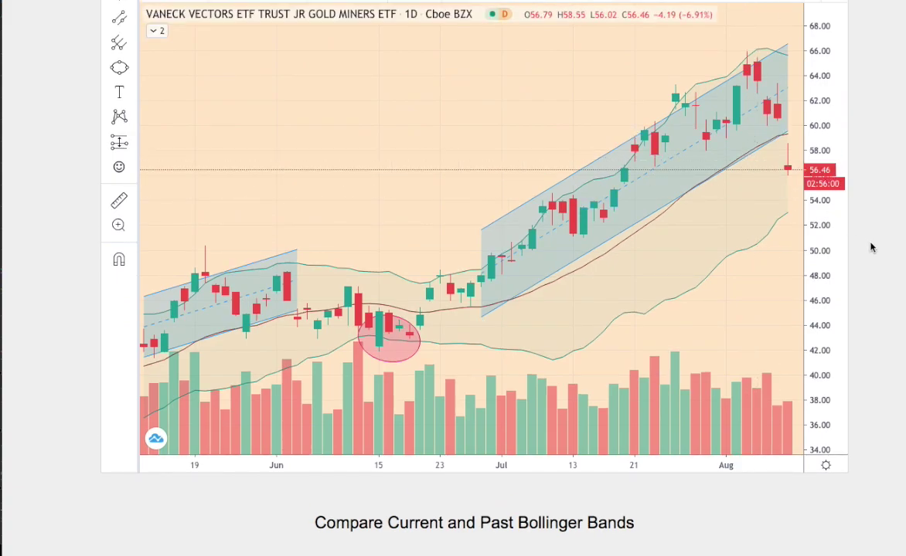
scroll(867, 252, "down", 5)
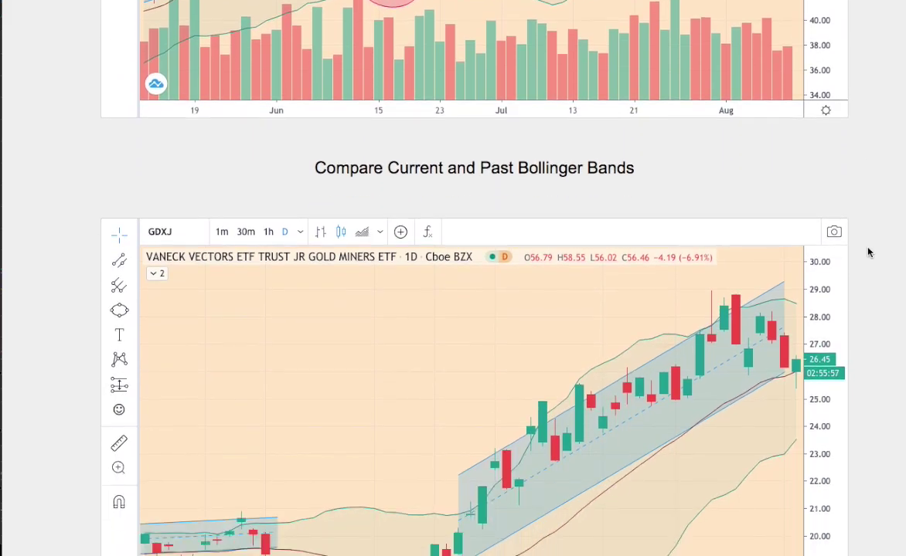
Step the percentage bar chart of past sequences through days 1 to 5 under "Where The Data Comes From"
scroll(867, 251, "down", 4)
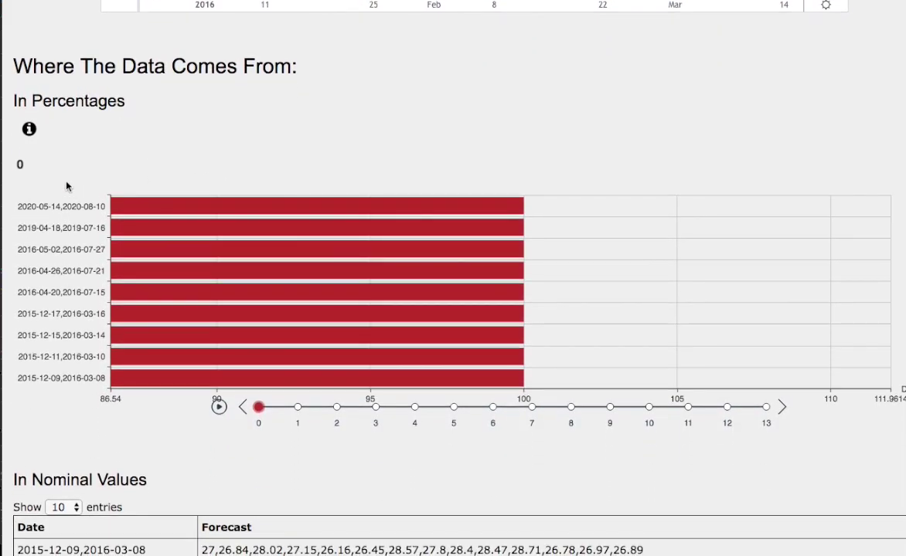
scroll(67, 186, "down", 1)
scroll(38, 352, "down", 1)
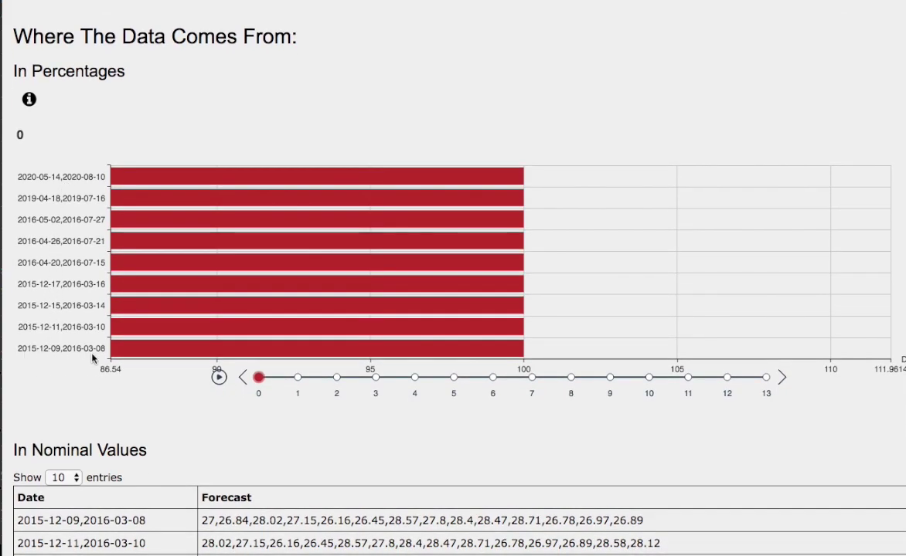
left_click(297, 378)
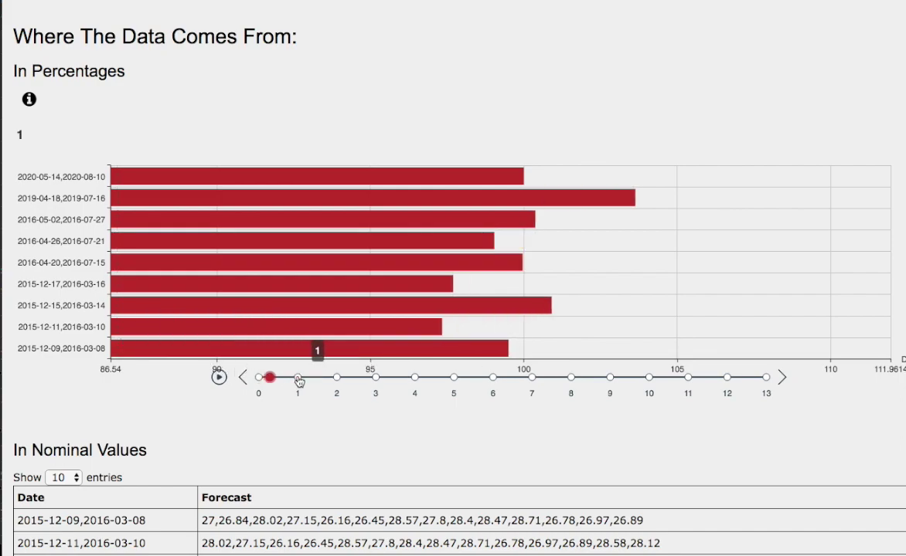
left_click(336, 378)
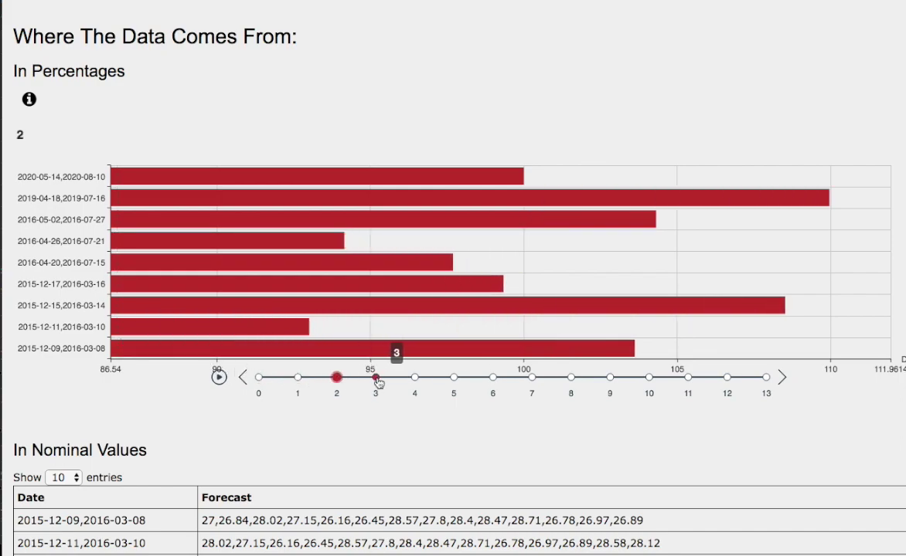
left_click(376, 378)
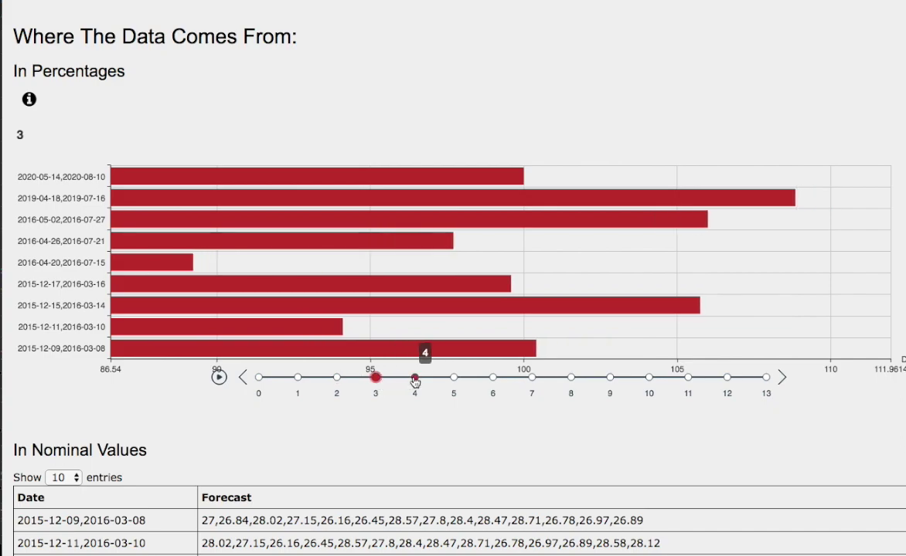
left_click(414, 378)
left_click(454, 378)
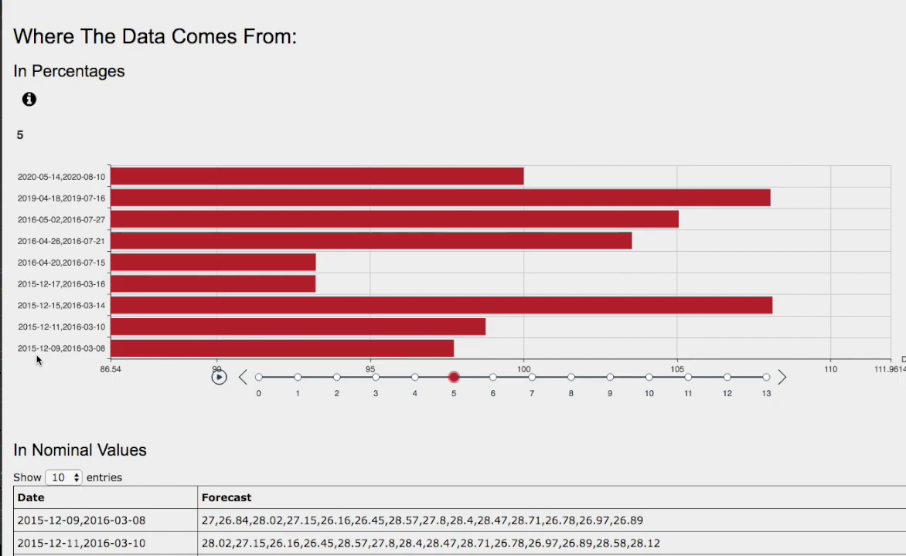
Review the Day By Day Probability table for GDXJ, including its -7.14% - 0% range
mouse_move(455, 354)
scroll(58, 147, "up", 15)
scroll(58, 149, "down", 15)
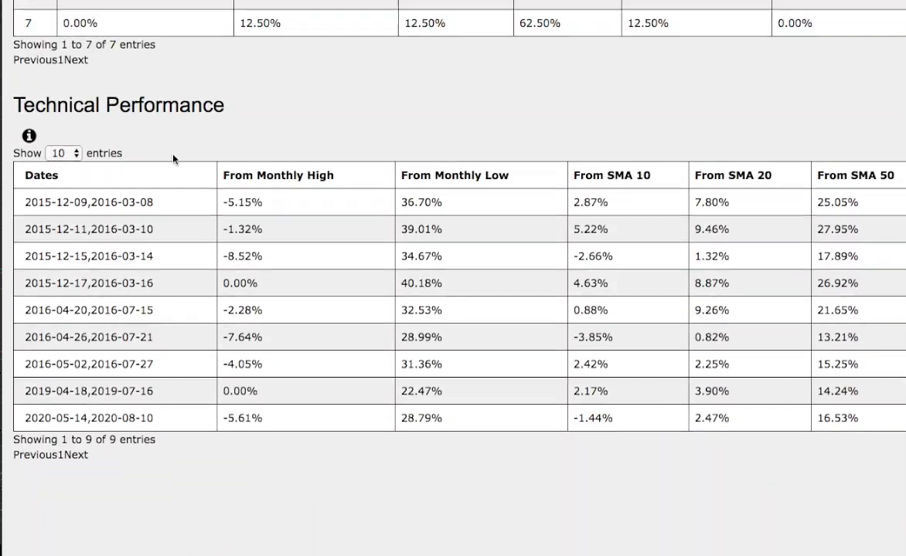
scroll(338, 173, "up", 3)
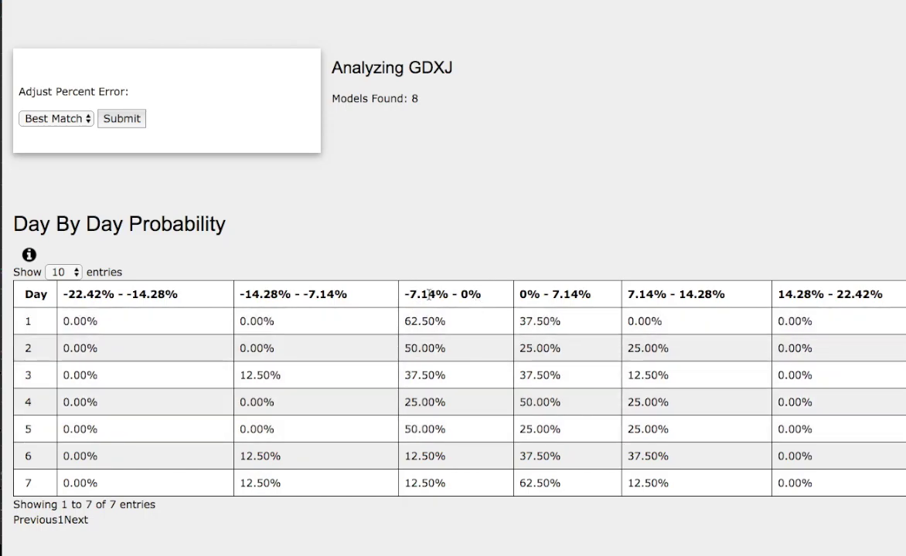
Highlight the 2015-12-09,2016-03-08 values from monthly high through SMA 50 in the Technical Performance table, and clear the highlight
scroll(401, 232, "down", 5)
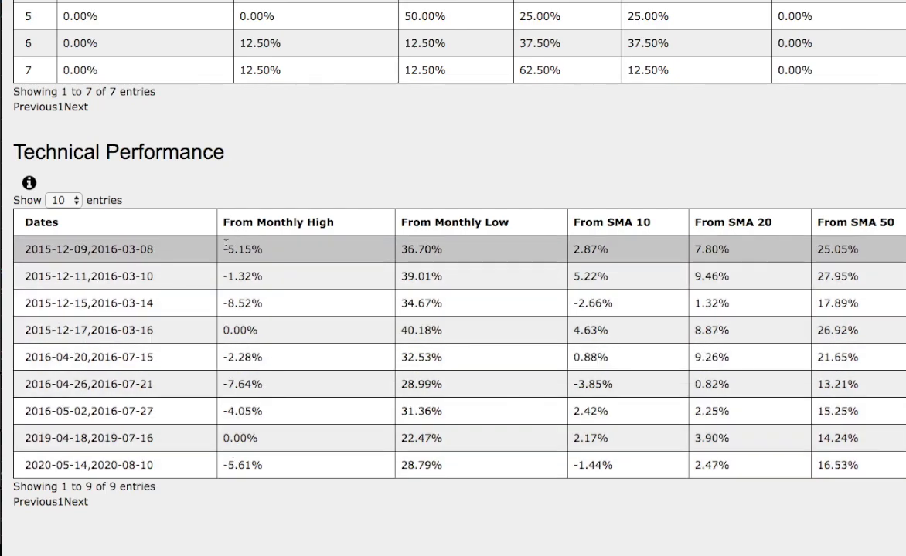
left_click_drag(226, 249, 844, 249)
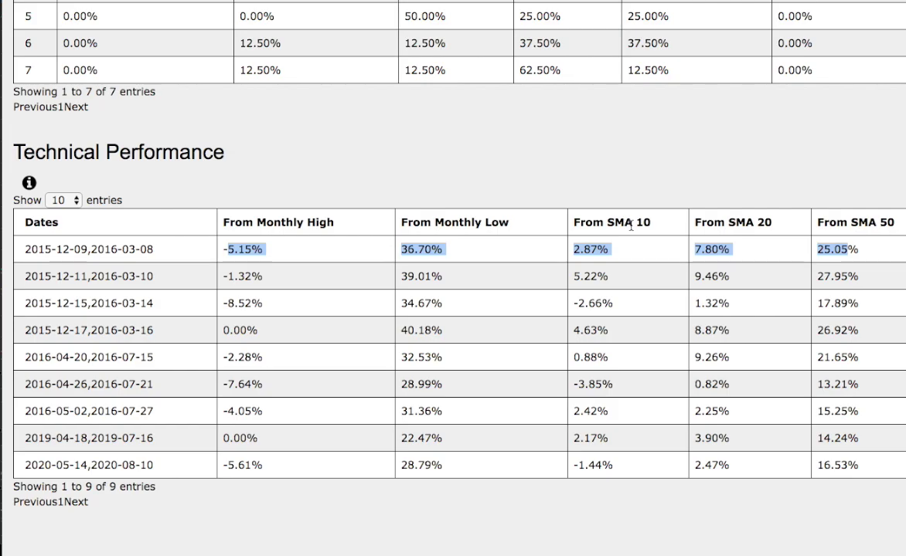
left_click(370, 156)
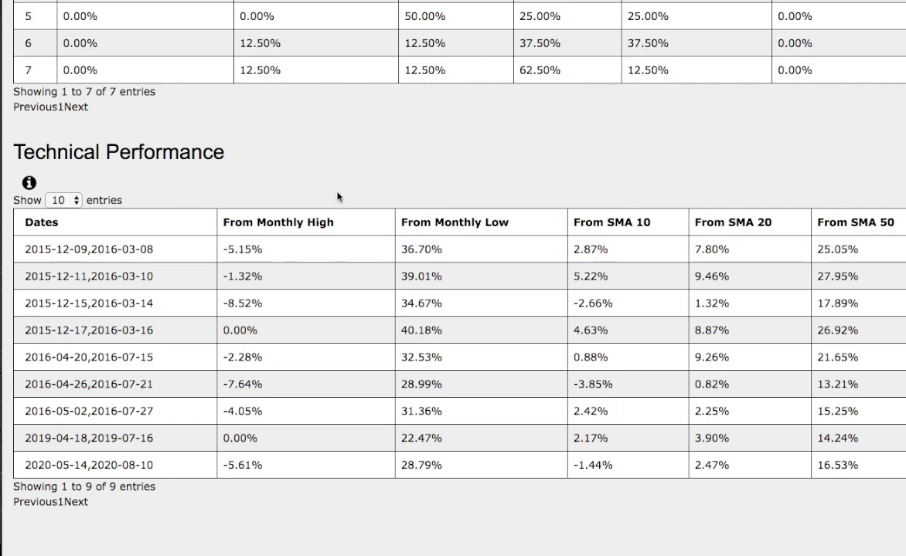
Revisit the Day By Day Probability table and the day 5 percentage bar chart of past sequences
scroll(306, 182, "up", 1)
scroll(306, 182, "up", 5)
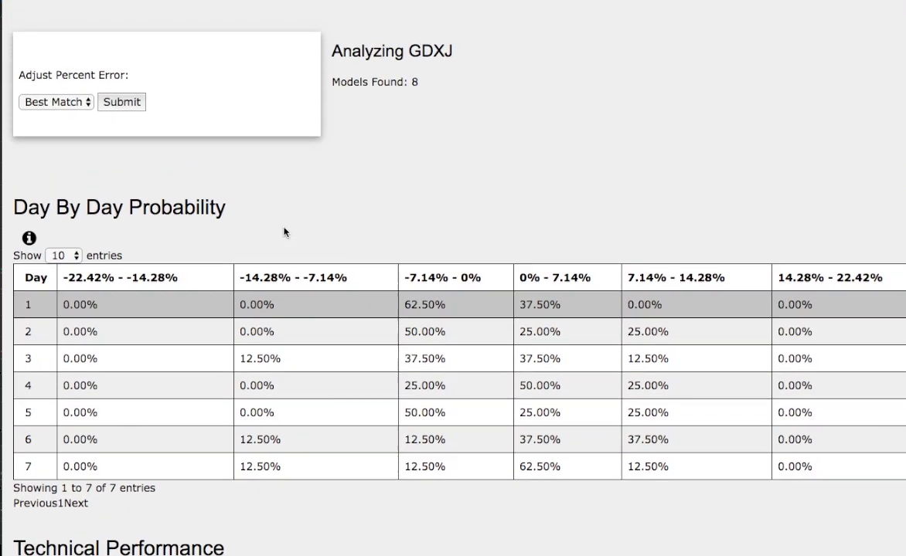
scroll(237, 249, "down", 20)
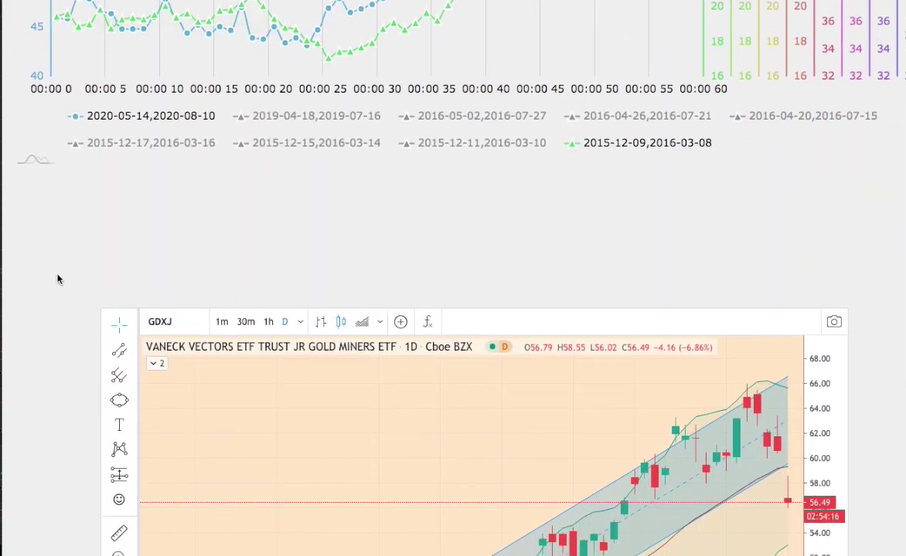
scroll(57, 279, "down", 10)
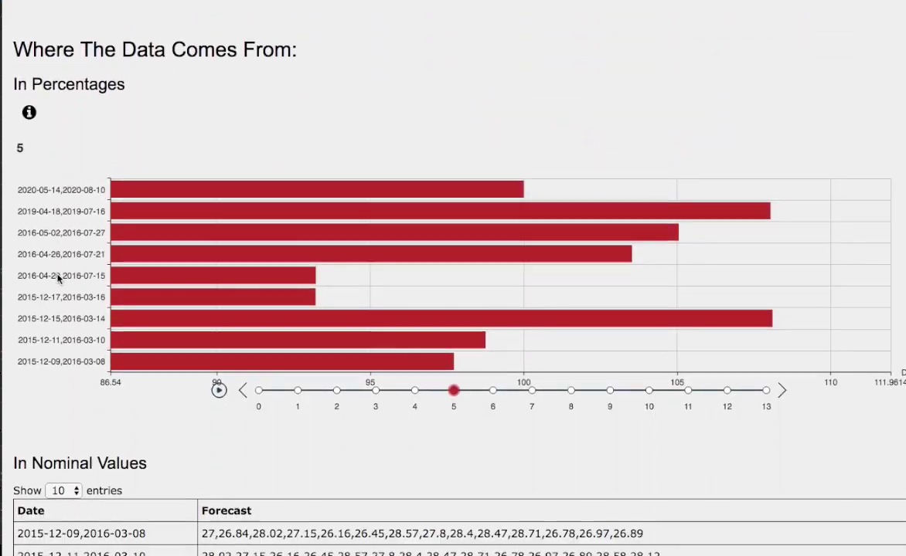